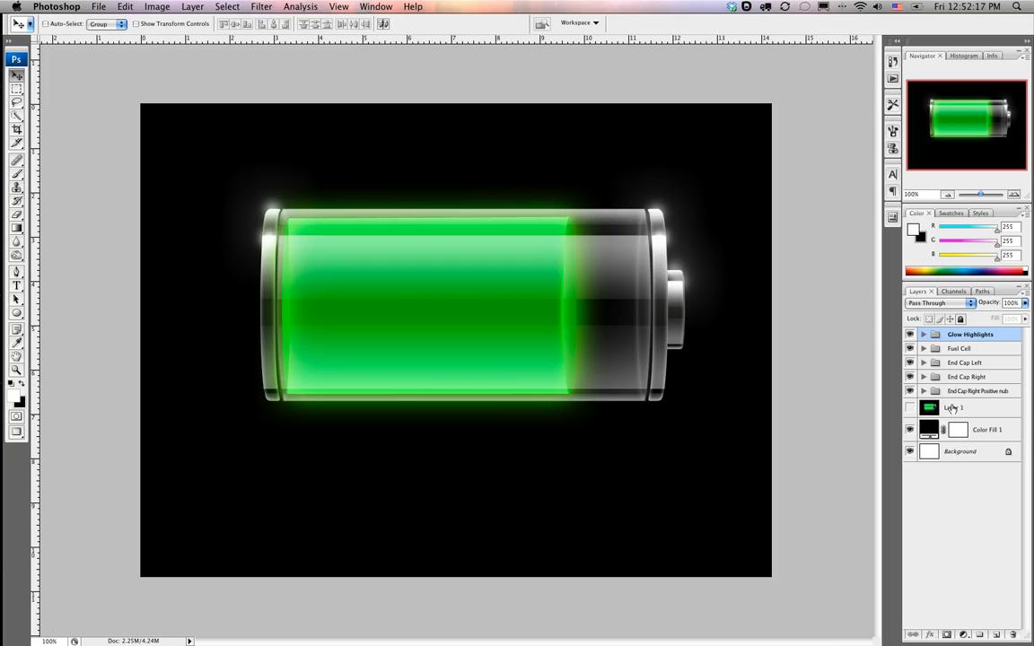
# - Hide the Color Fill 1 and Background layers, and paste a merged copy of the whole canvas as a new layer
pyautogui.moveTo(911, 430); pyautogui.dragTo(911, 454)
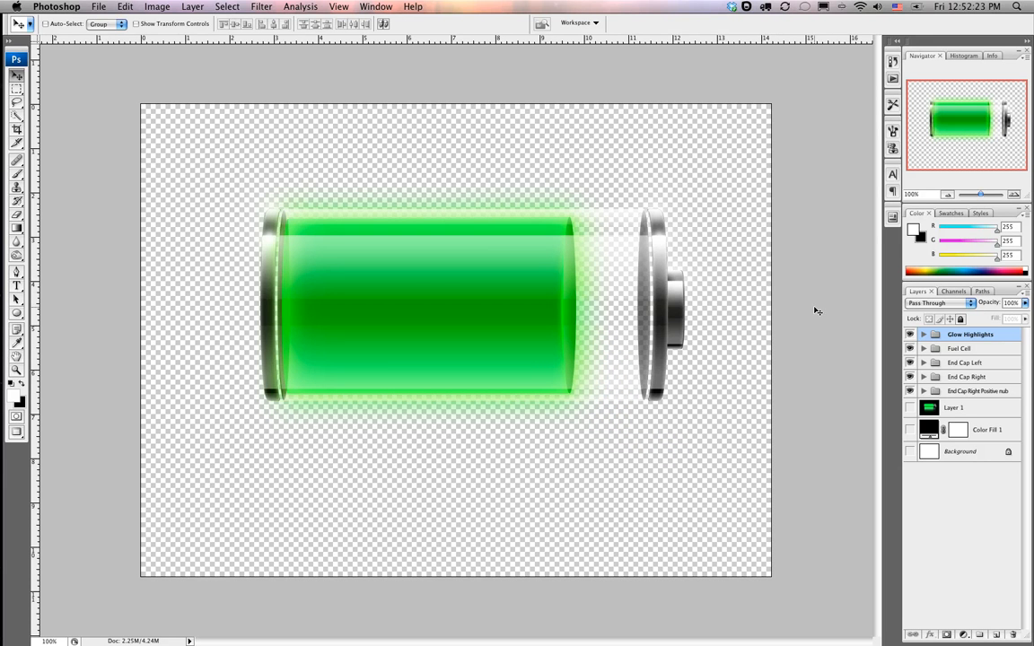
pyautogui.press('super+a')
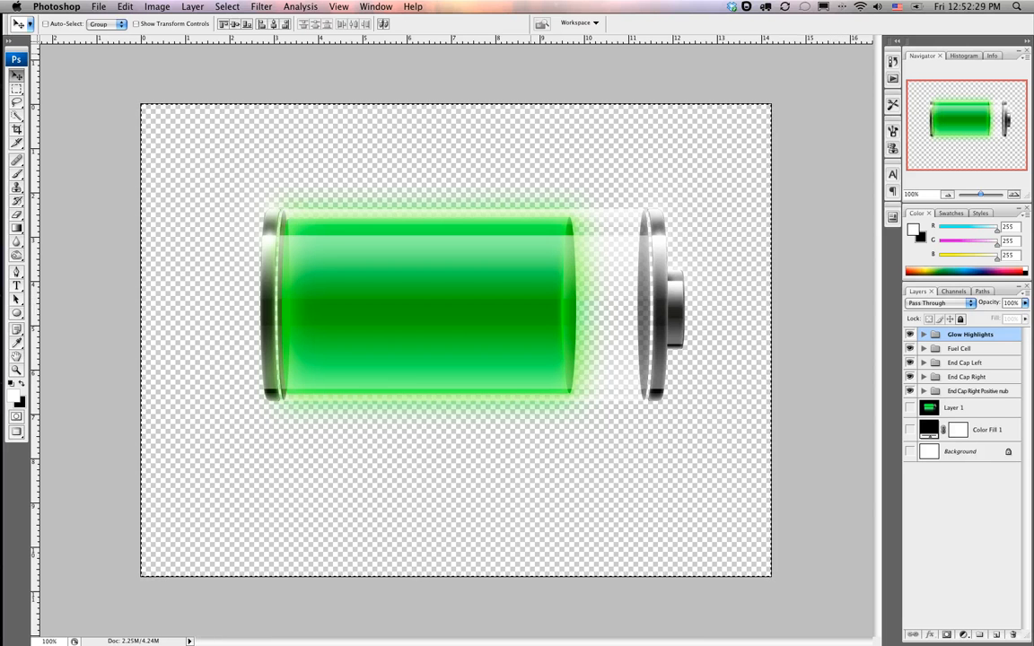
pyautogui.click(125, 6)
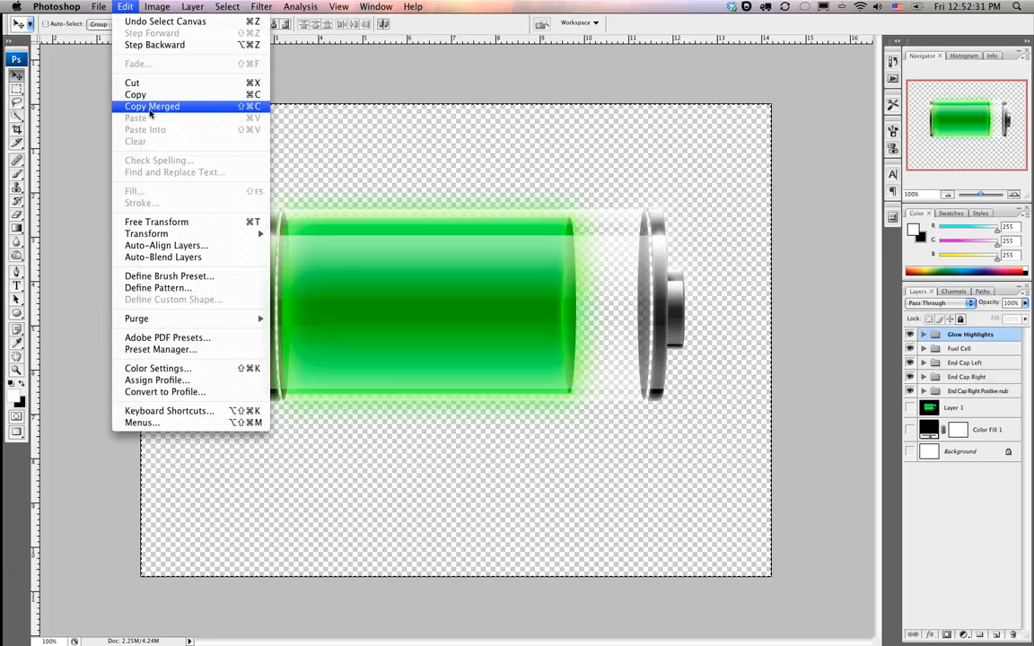
pyautogui.click(155, 106)
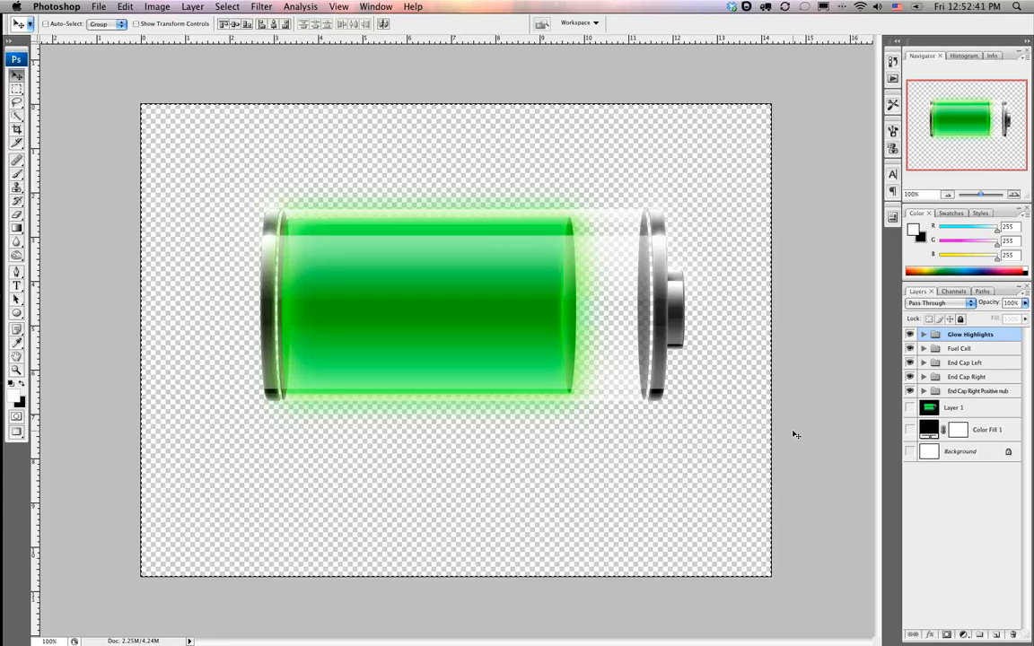
pyautogui.press('super+shift+c')
pyautogui.press('super+v')
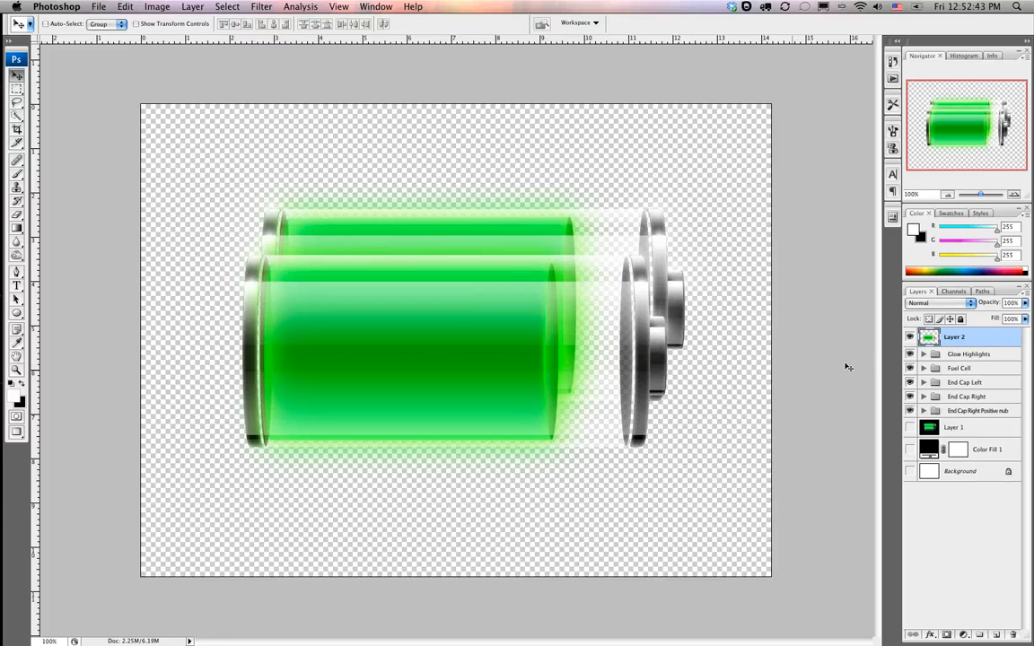
# - Show the Color Fill 1 layer again and align the pasted battery copy exactly over the original battery
pyautogui.click(909, 446)
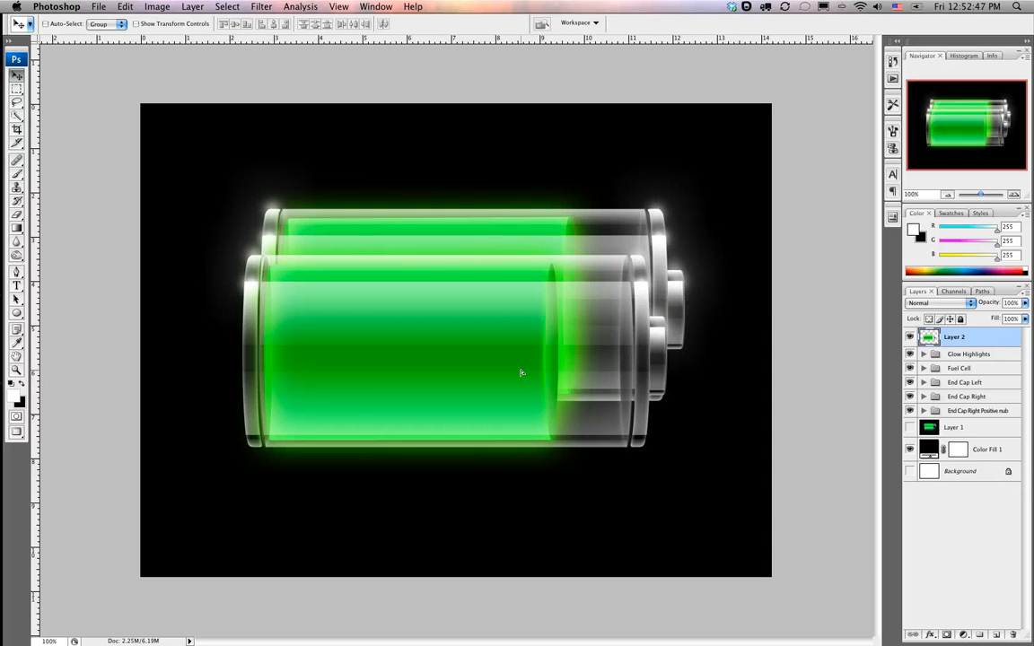
pyautogui.moveTo(521, 371); pyautogui.dragTo(501, 309)
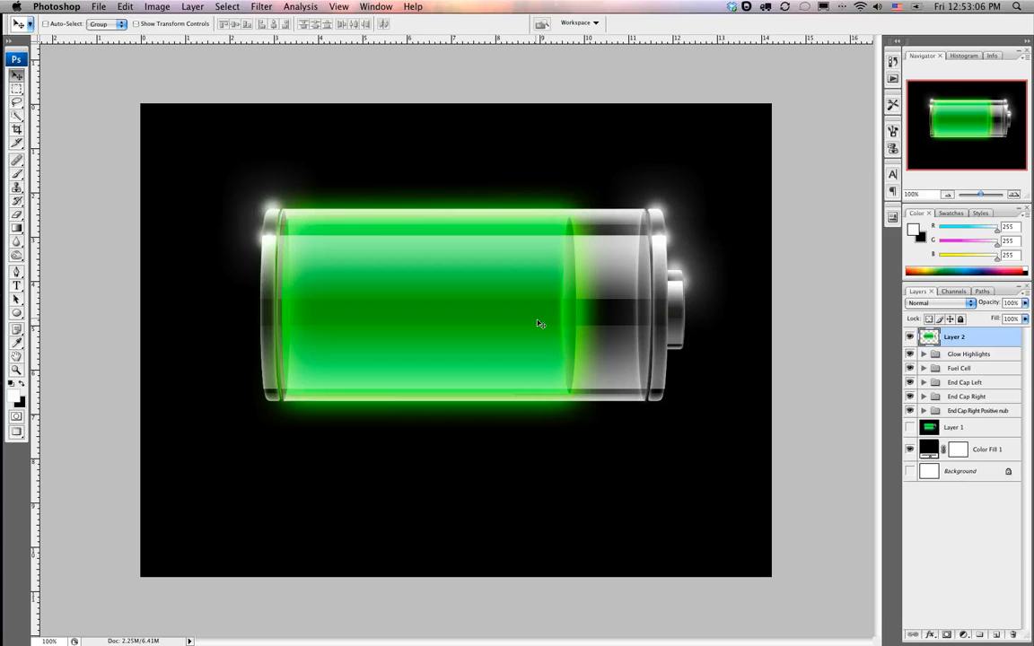
# - Distort the battery copy into a vertically flipped reflection about 47% high, meeting the original battery's lower edge
pyautogui.press('super+t')
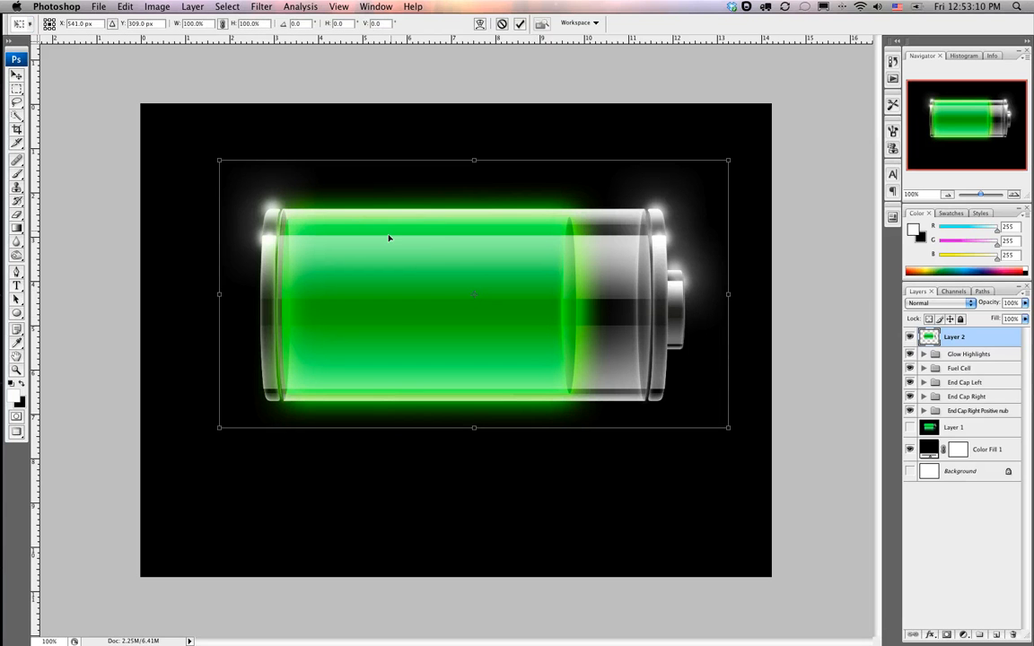
pyautogui.rightClick(446, 244)
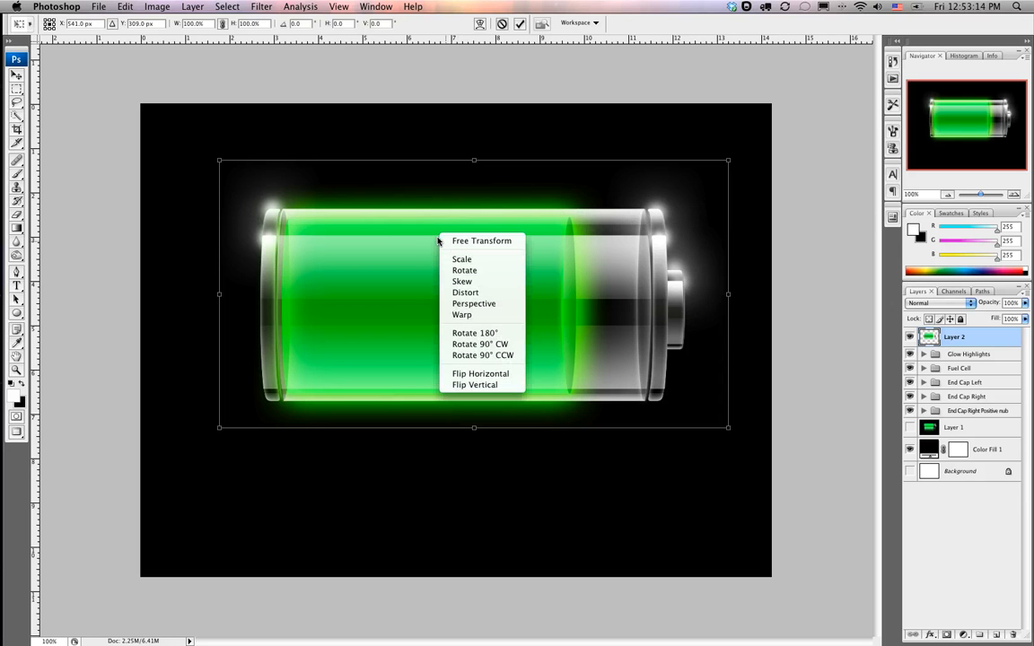
pyautogui.click(467, 292)
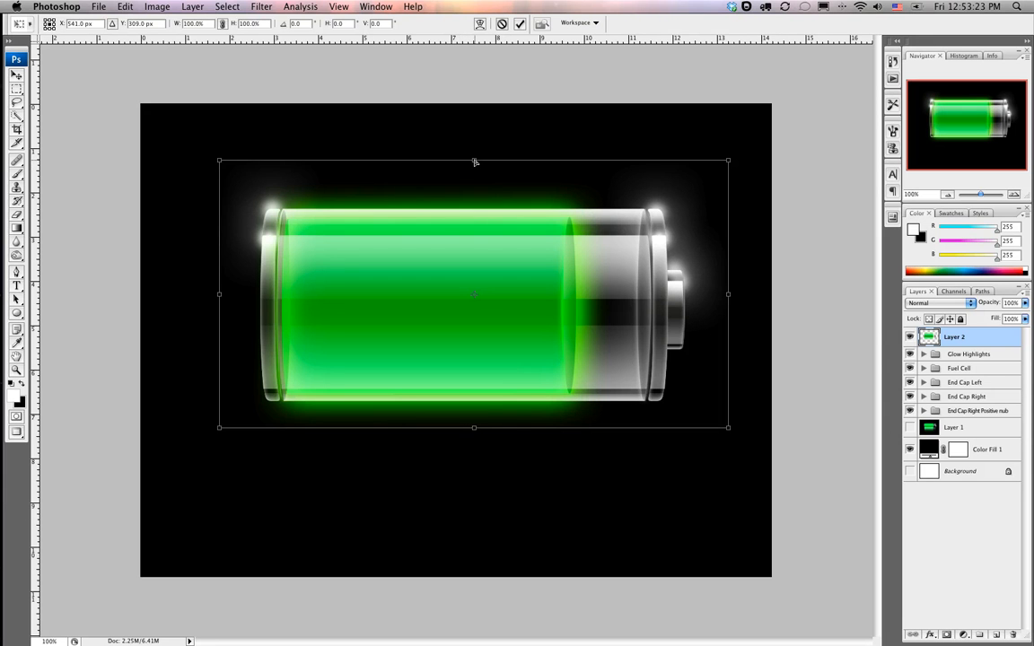
pyautogui.moveTo(476, 162); pyautogui.dragTo(478, 522)
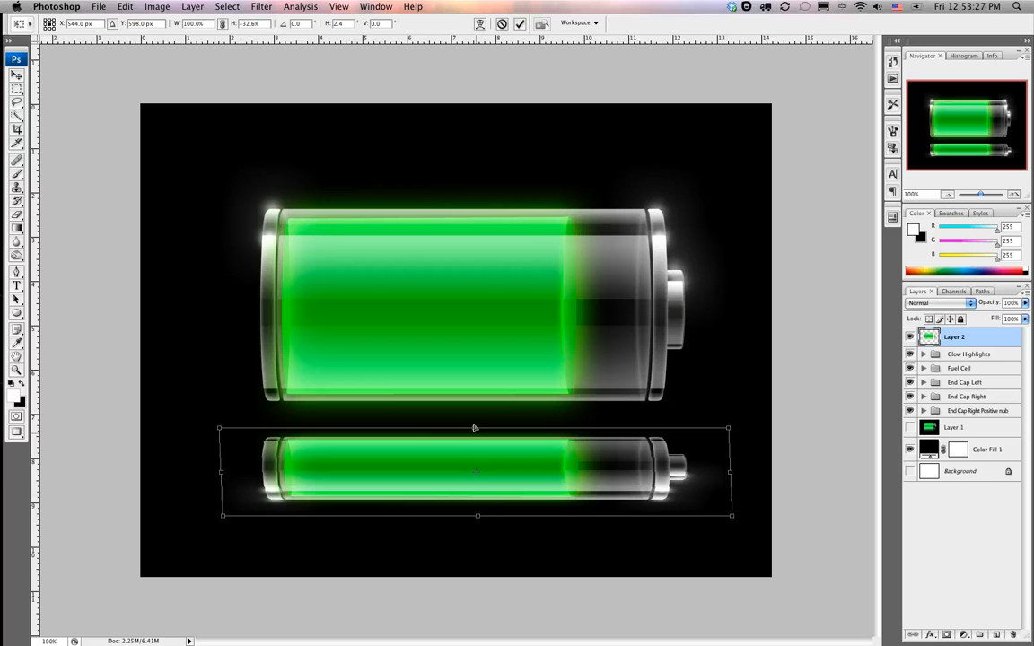
pyautogui.moveTo(475, 432); pyautogui.dragTo(476, 393)
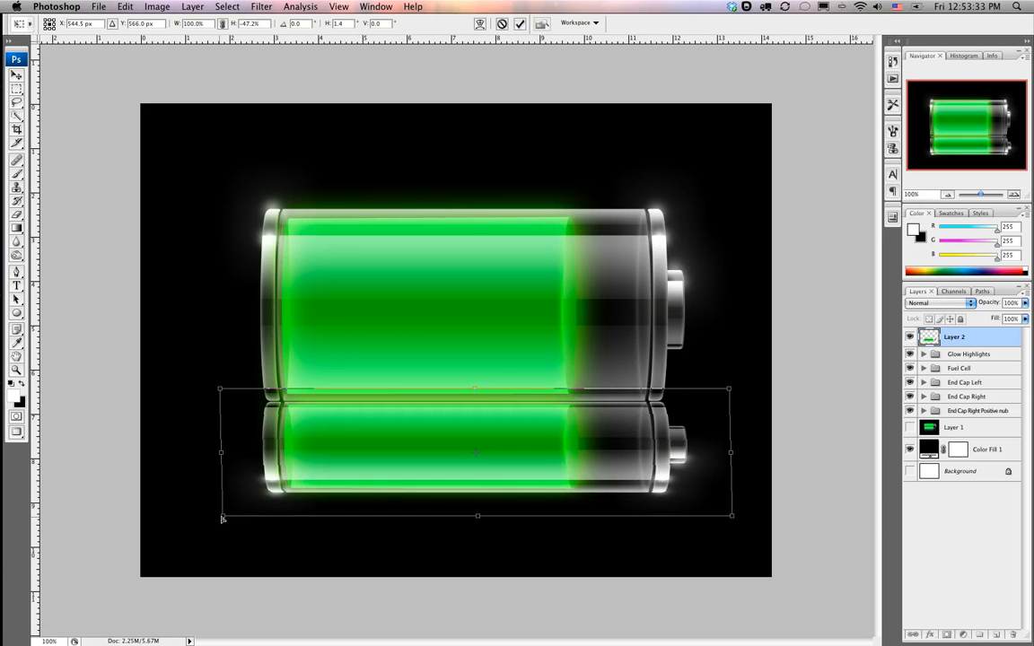
# - Flare the reflection's two lower corners outward to about 110% width for perspective, and apply the transformation
pyautogui.moveTo(222, 519); pyautogui.dragTo(188, 516)
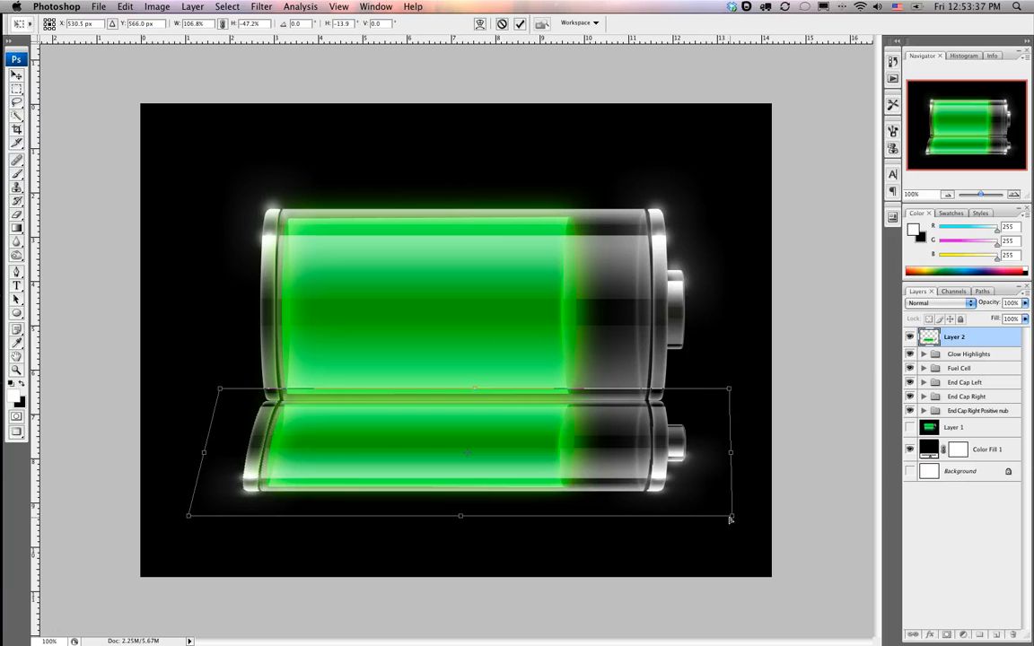
pyautogui.moveTo(732, 516); pyautogui.dragTo(753, 518)
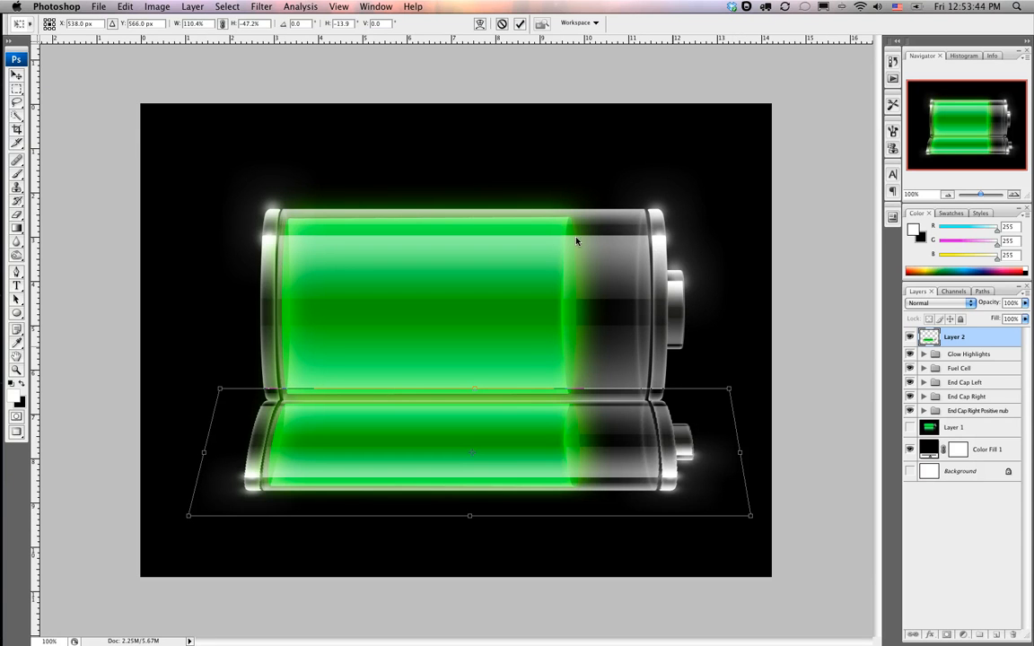
pyautogui.click(520, 24)
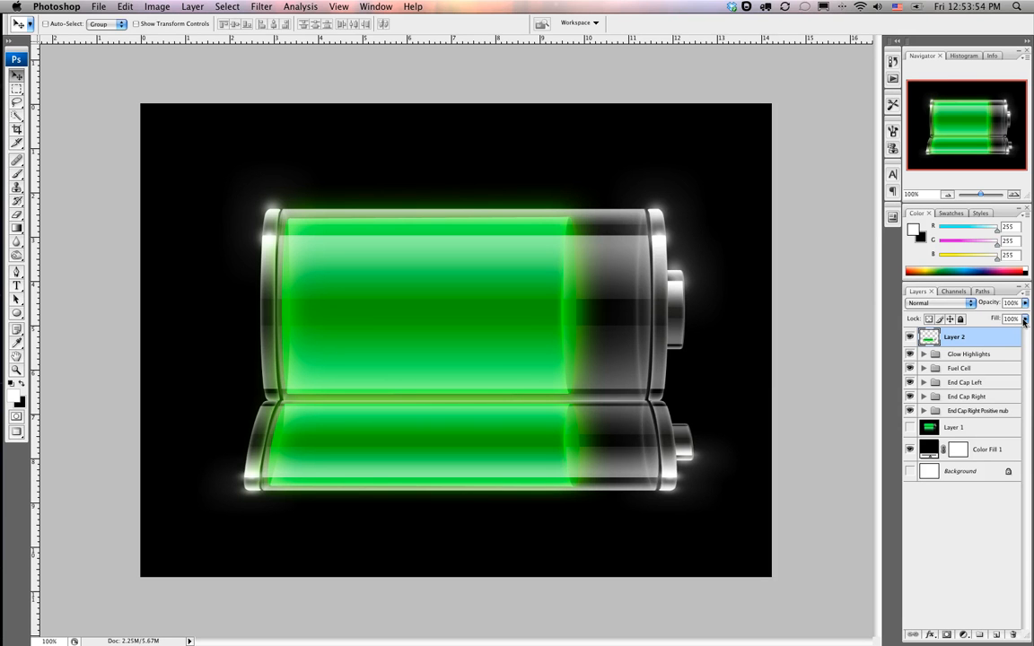
# - Reduce the reflection layer's fill to 30%
pyautogui.click(1024, 320)
pyautogui.moveTo(986, 335); pyautogui.dragTo(979, 336)
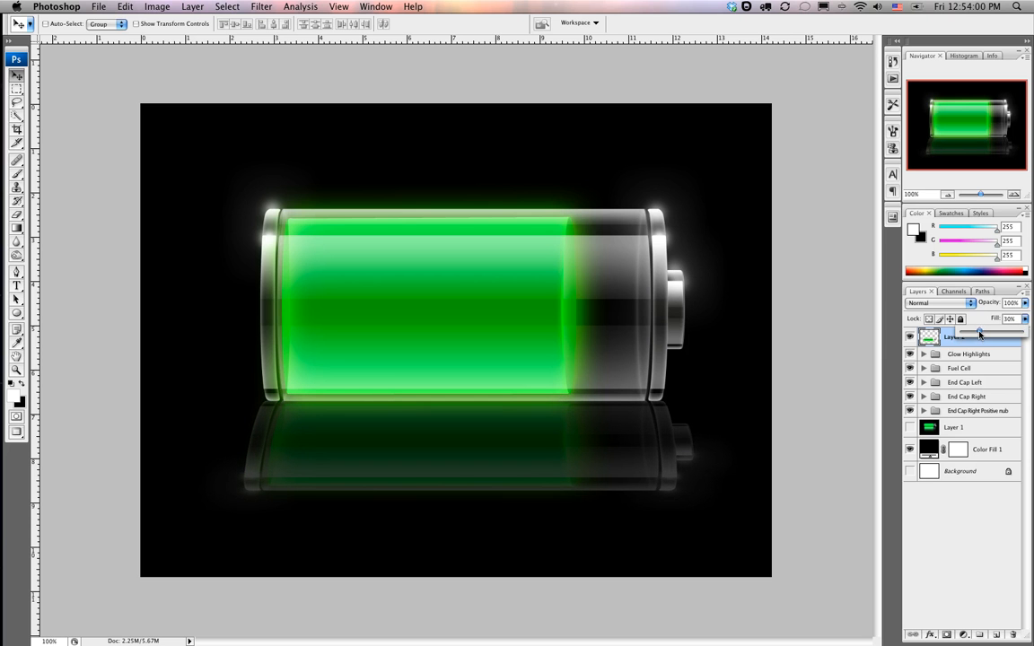
pyautogui.click(982, 317)
# - Compare the new reflection with the reference artwork on Layer 1 by toggling the visibility of both layers
pyautogui.click(910, 427)
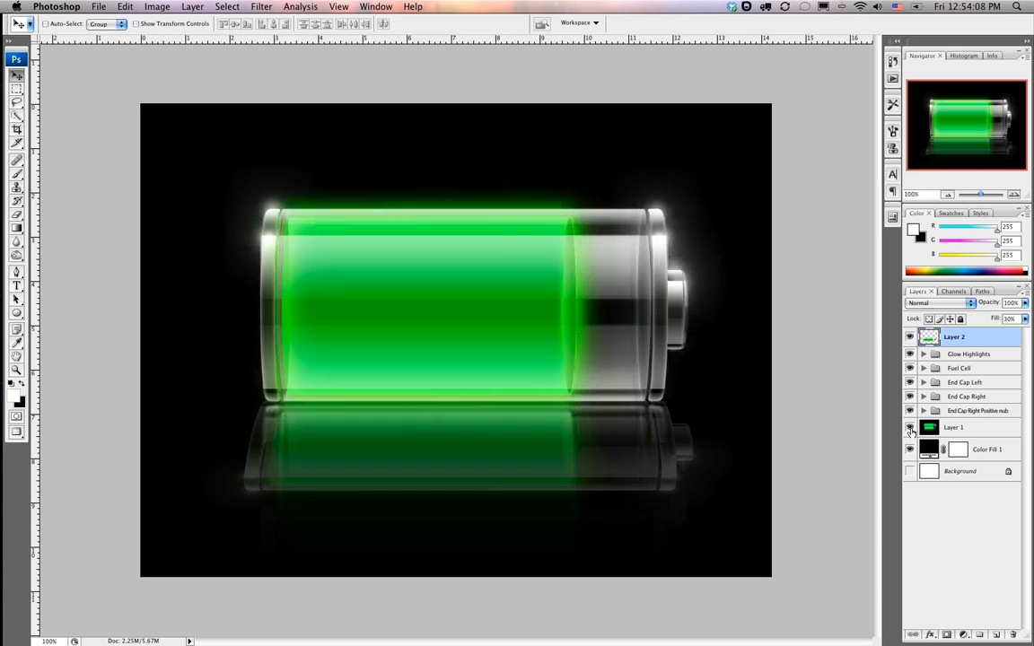
pyautogui.click(910, 336)
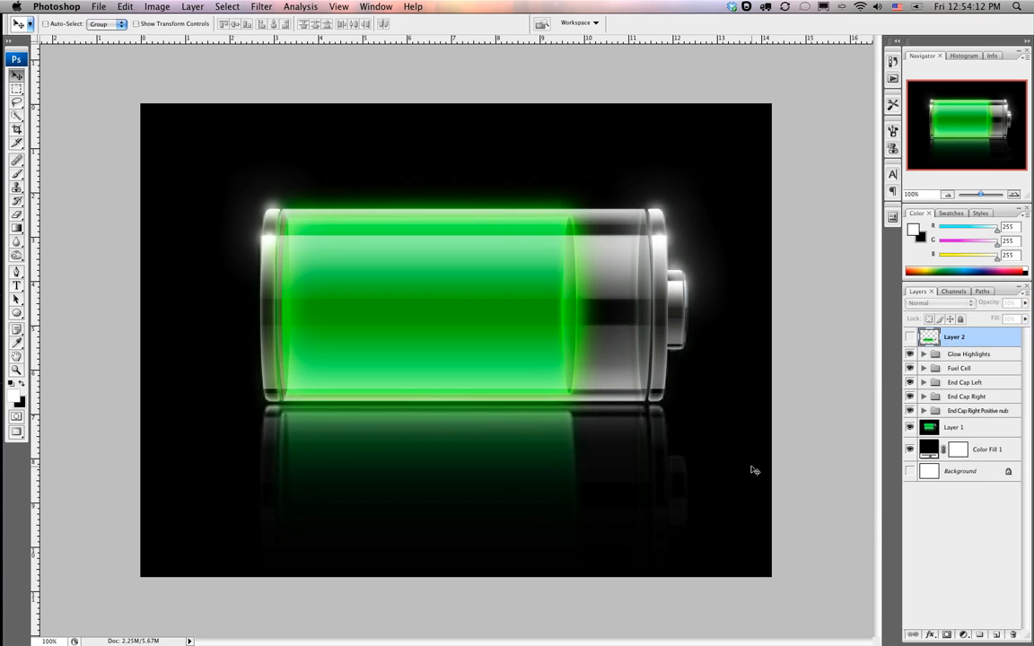
pyautogui.click(910, 337)
pyautogui.click(910, 427)
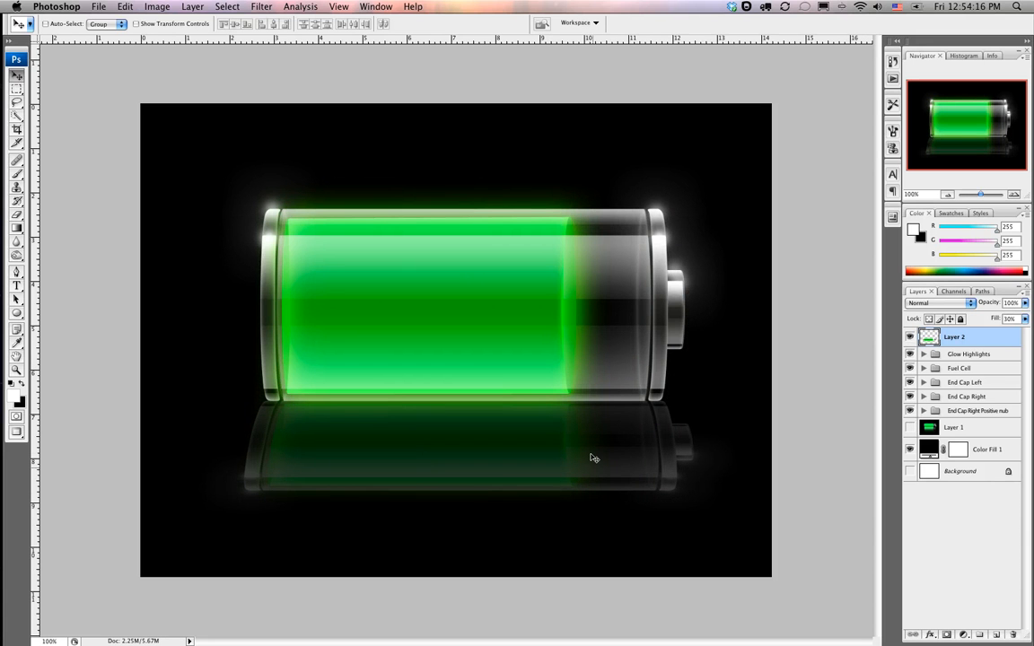
# - Add a layer mask to Layer 2 and fade the reflection downward with black-to-white gradients in Difference mode
pyautogui.click(944, 636)
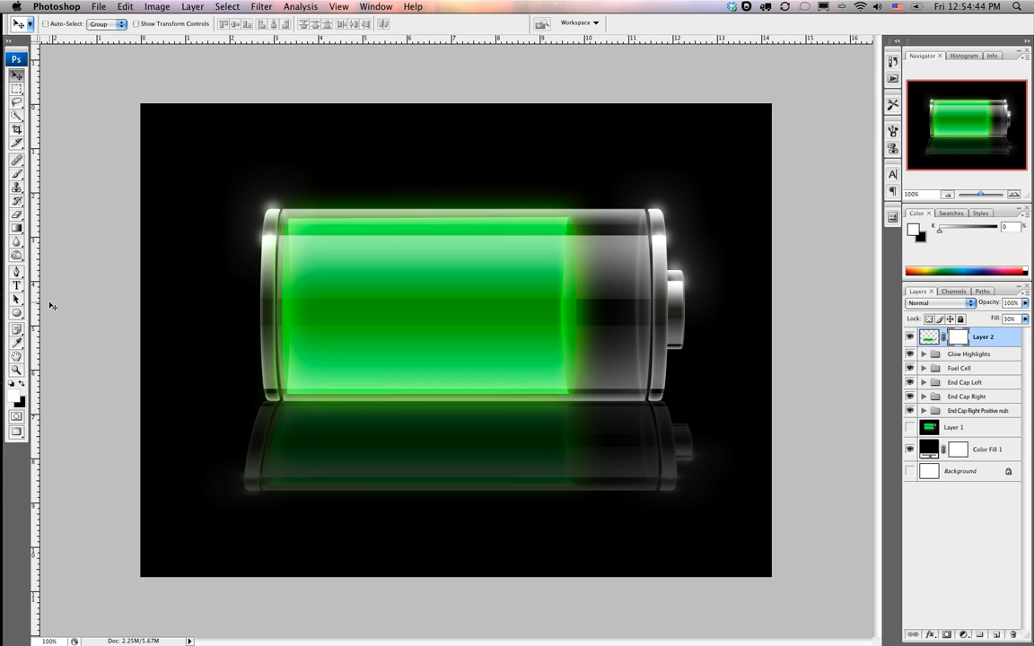
pyautogui.click(16, 230)
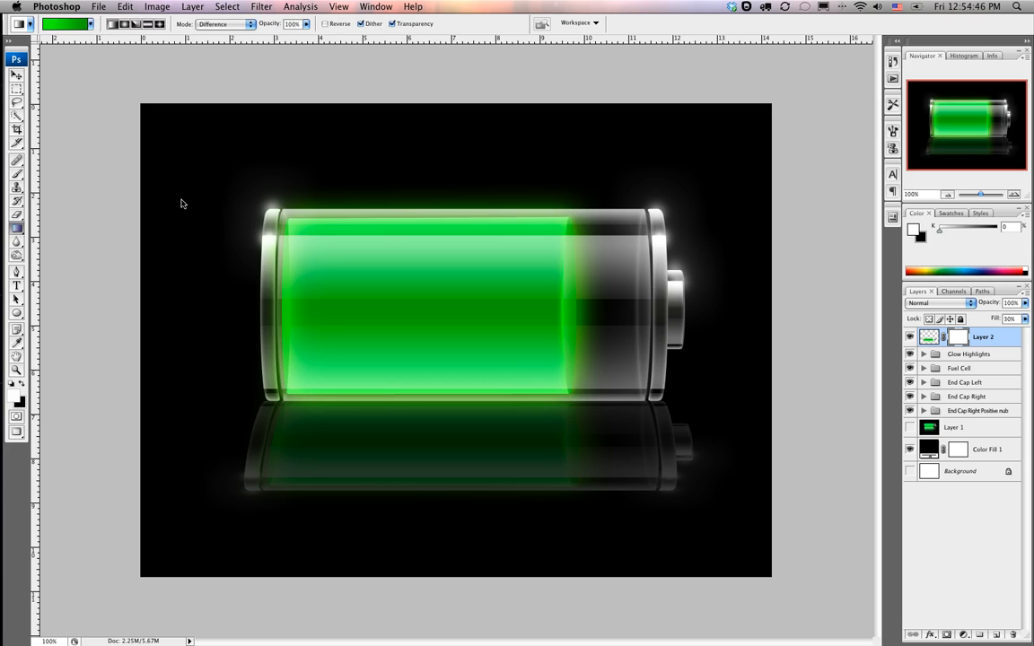
pyautogui.click(64, 23)
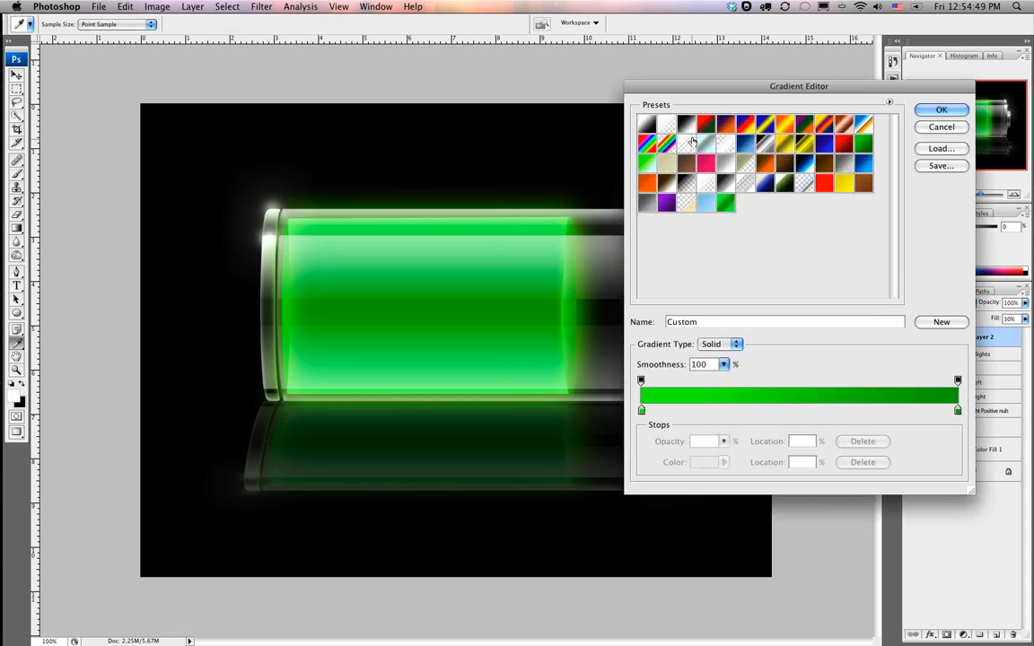
pyautogui.click(685, 123)
pyautogui.click(917, 110)
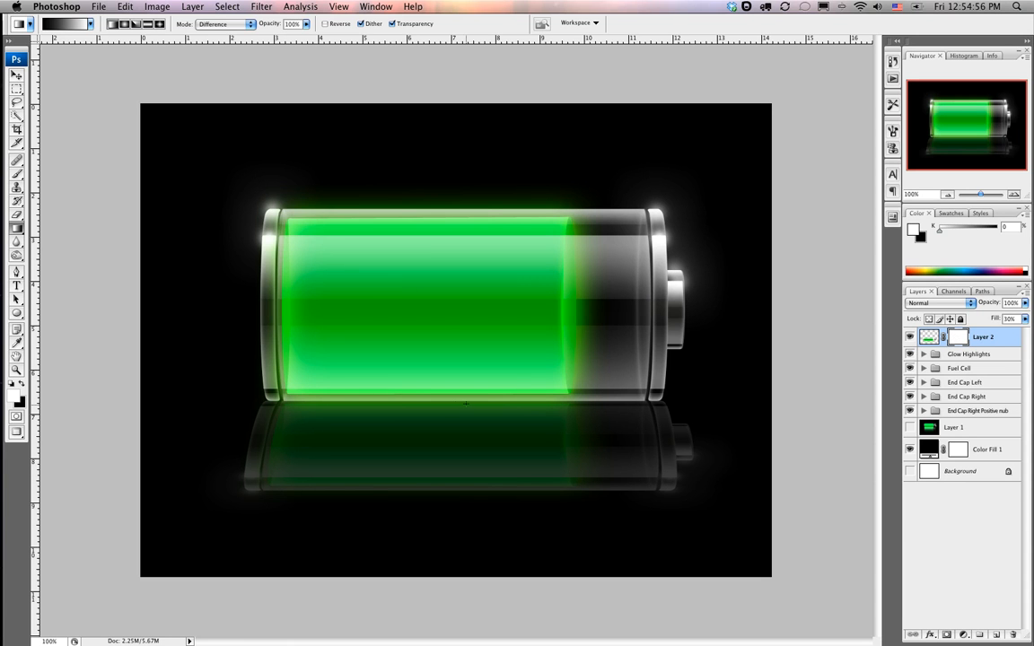
pyautogui.moveTo(465, 401); pyautogui.dragTo(466, 489)
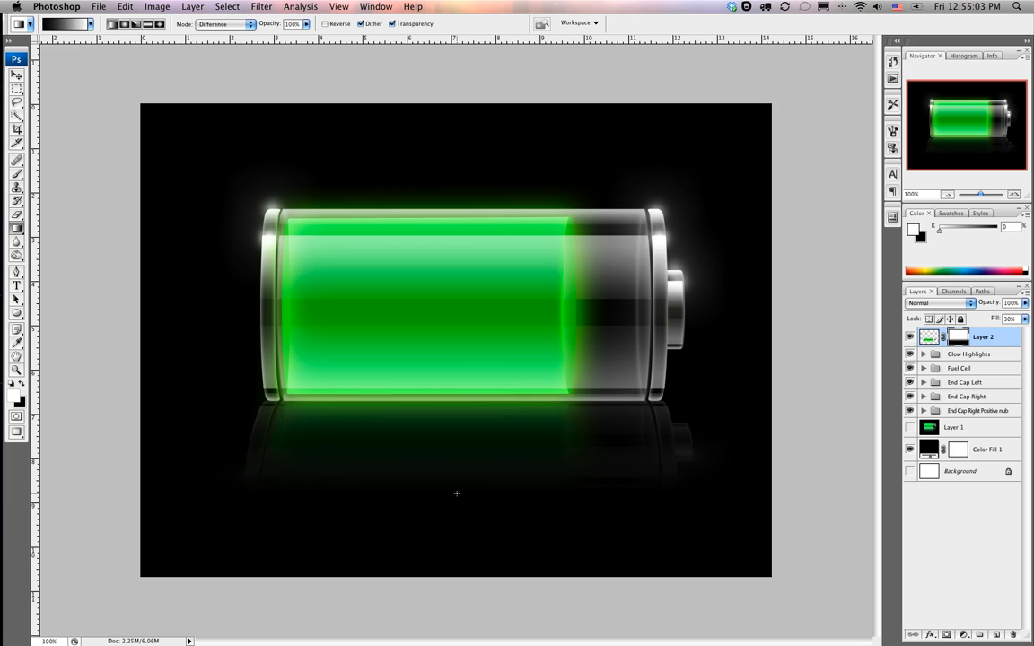
pyautogui.moveTo(456, 494); pyautogui.dragTo(457, 527)
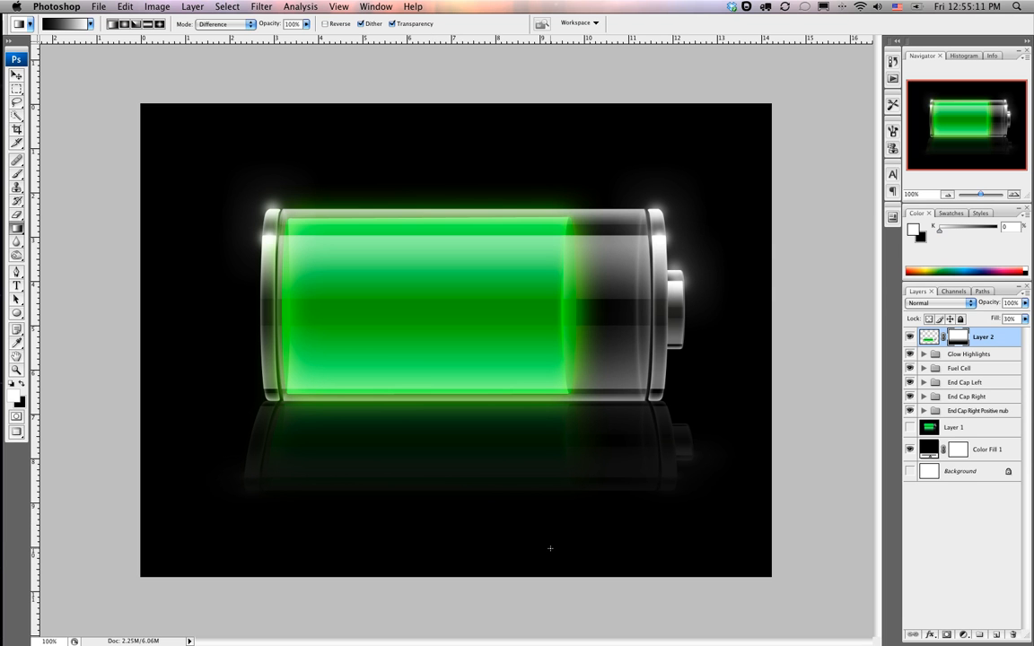
# - Narrow the reflection to 99% width by pulling both its sides slightly inward, and apply the transformation
pyautogui.press('super+0')
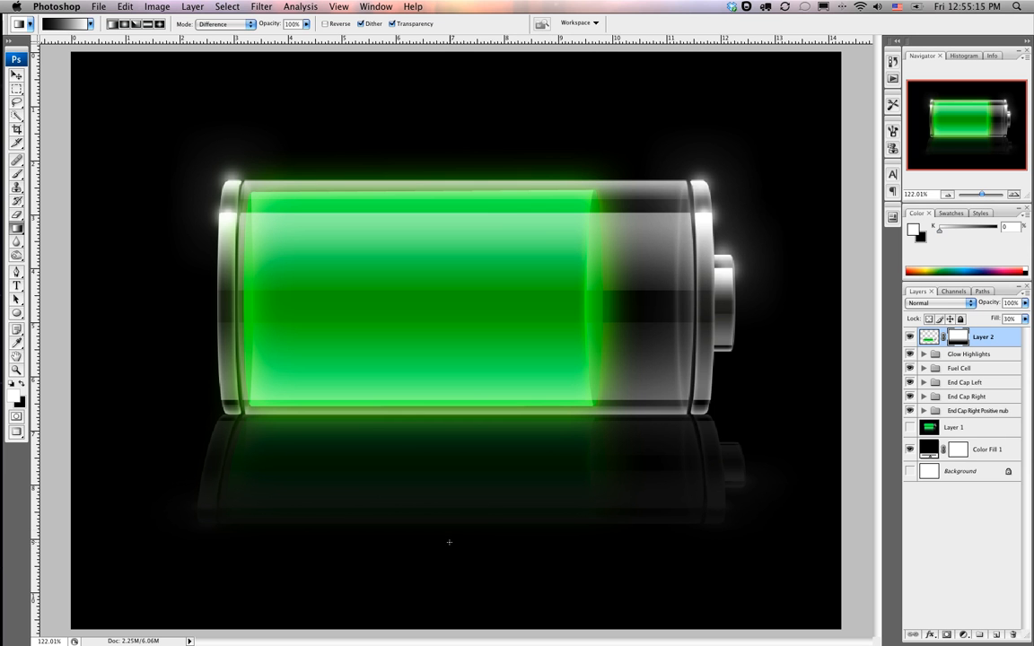
pyautogui.press('super+t')
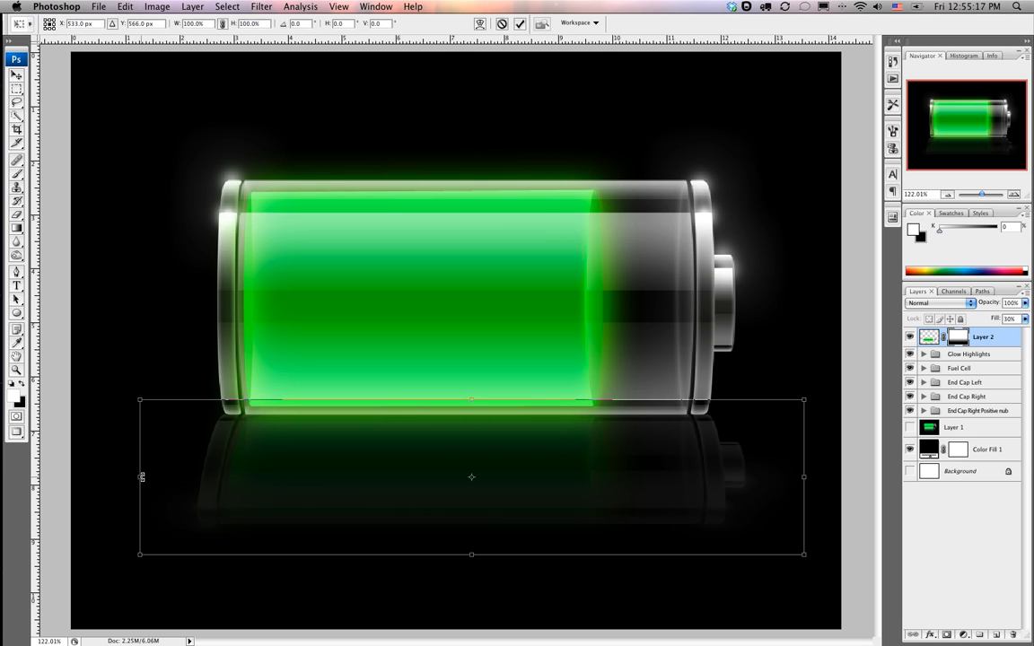
pyautogui.moveTo(139, 477); pyautogui.dragTo(141, 477)
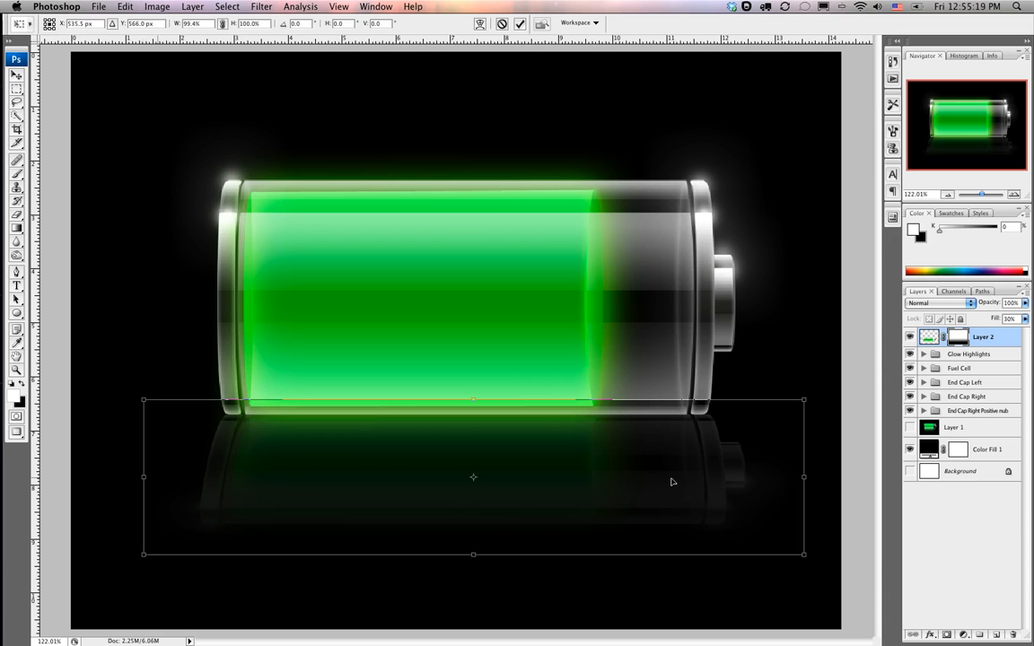
pyautogui.moveTo(803, 477); pyautogui.dragTo(799, 477)
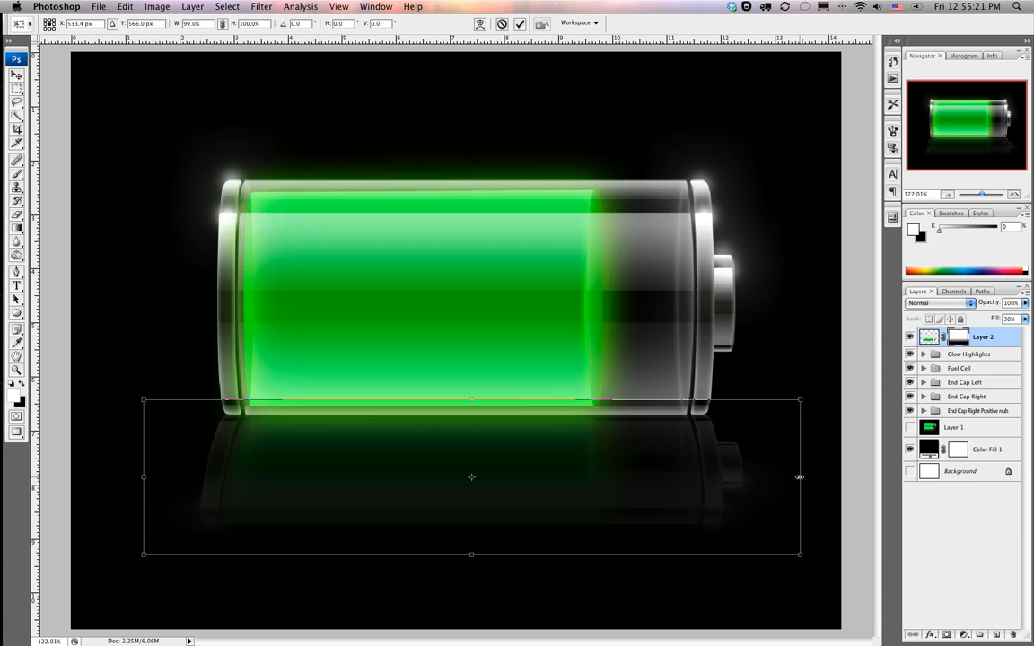
pyautogui.press('Return')
pyautogui.press('g')
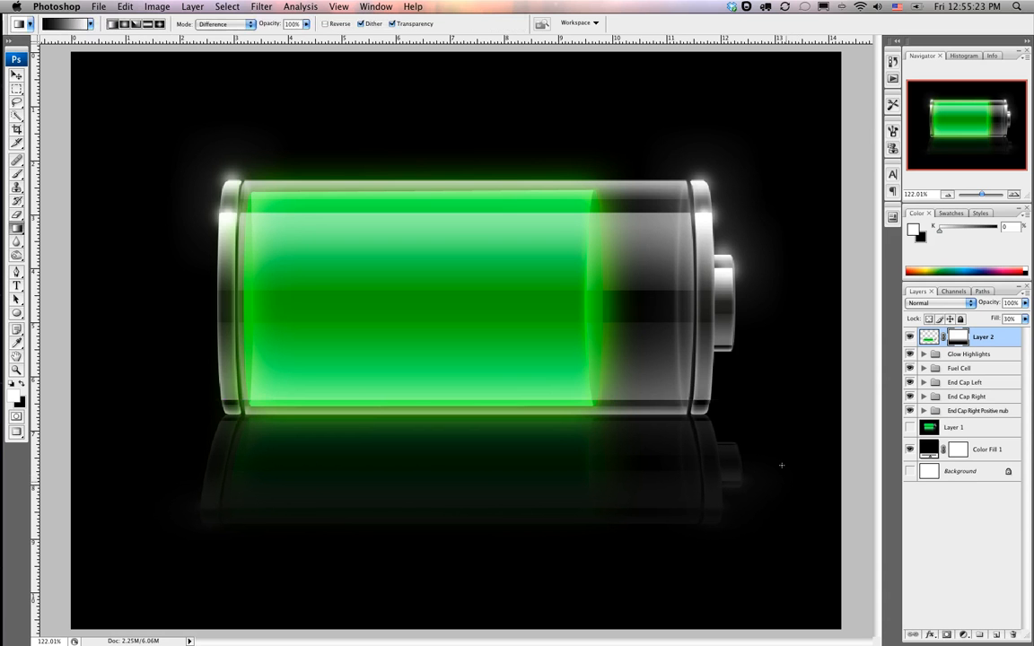
# - Check the reflection by toggling its visibility, and move Layer 2 beneath the battery groups, directly above Layer 1
pyautogui.click(910, 337)
pyautogui.click(910, 337)
pyautogui.moveTo(929, 342); pyautogui.dragTo(931, 404)
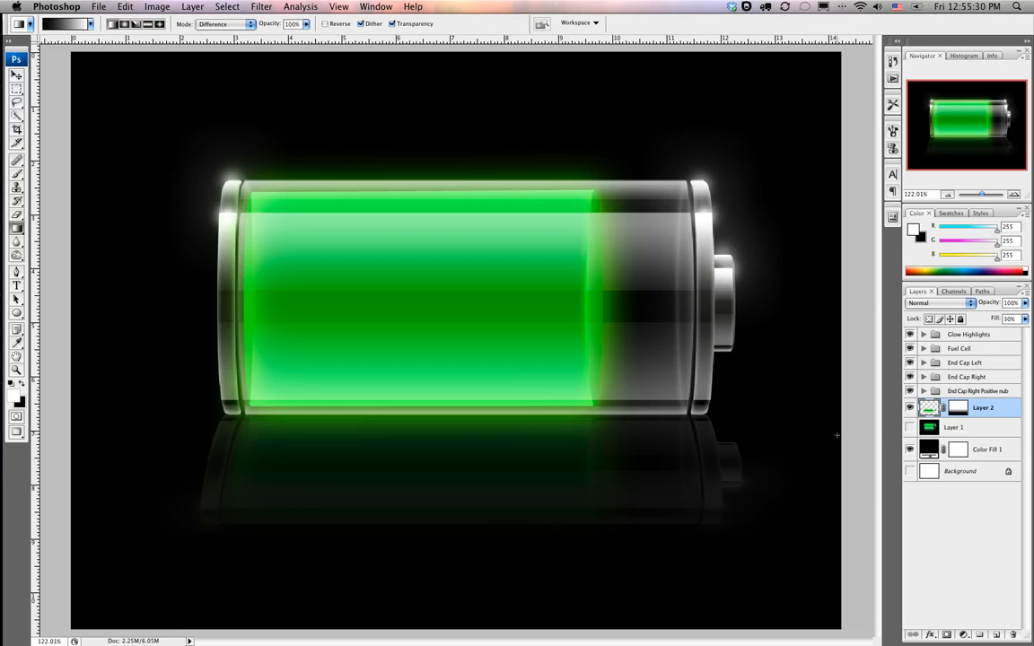